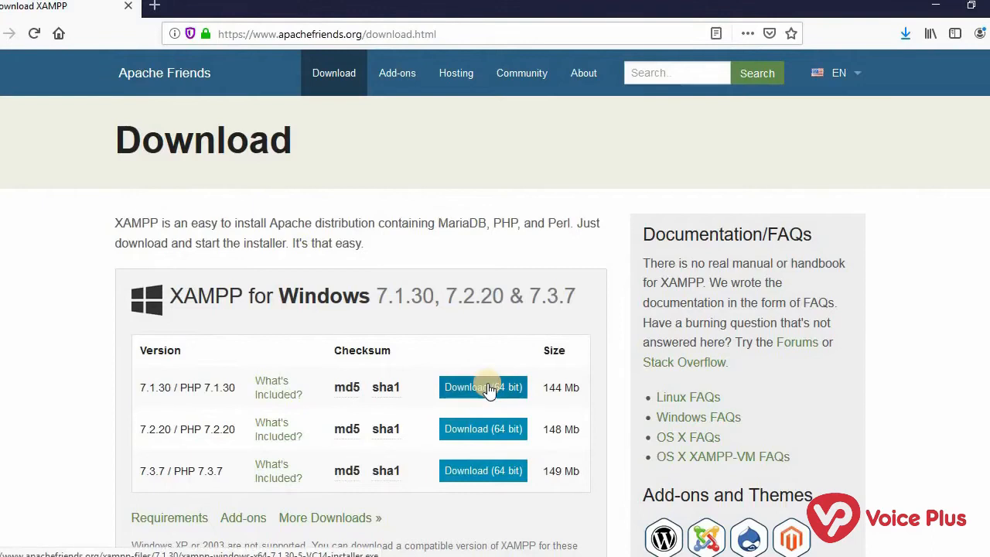
# - Download the 64-bit XAMPP 7.1.30 installer and start its installation into C:\xampp
pyautogui.click(488, 387)
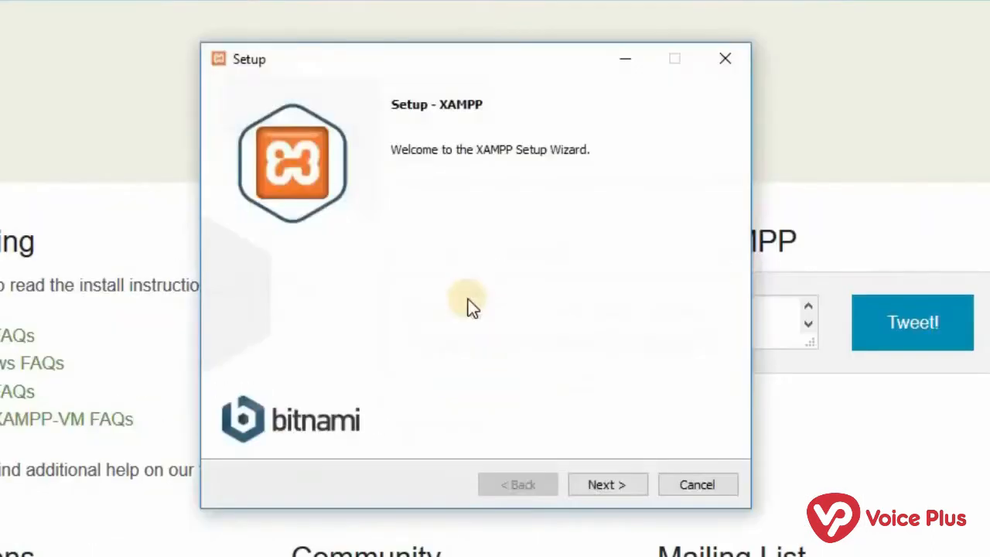
pyautogui.click(630, 483)
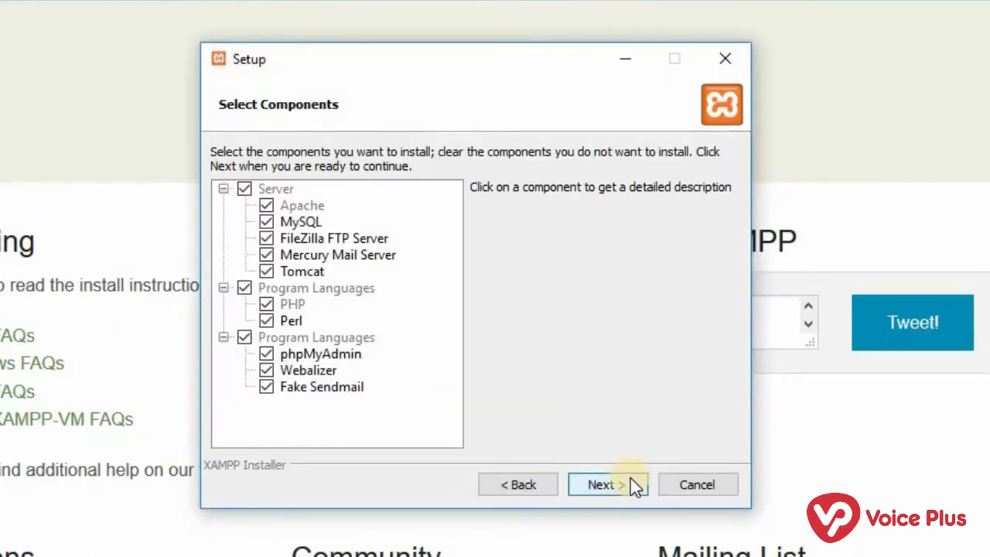
pyautogui.click(270, 240)
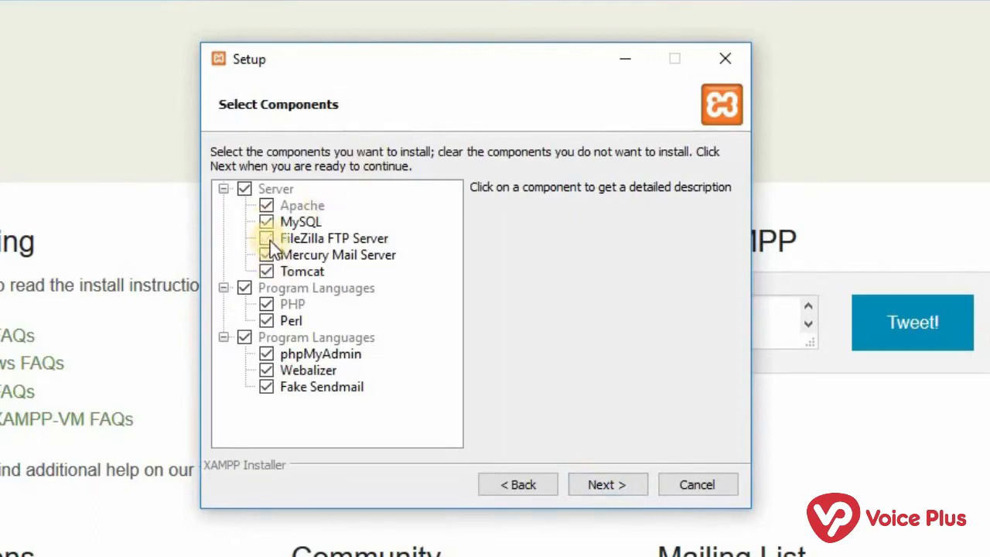
pyautogui.click(602, 480)
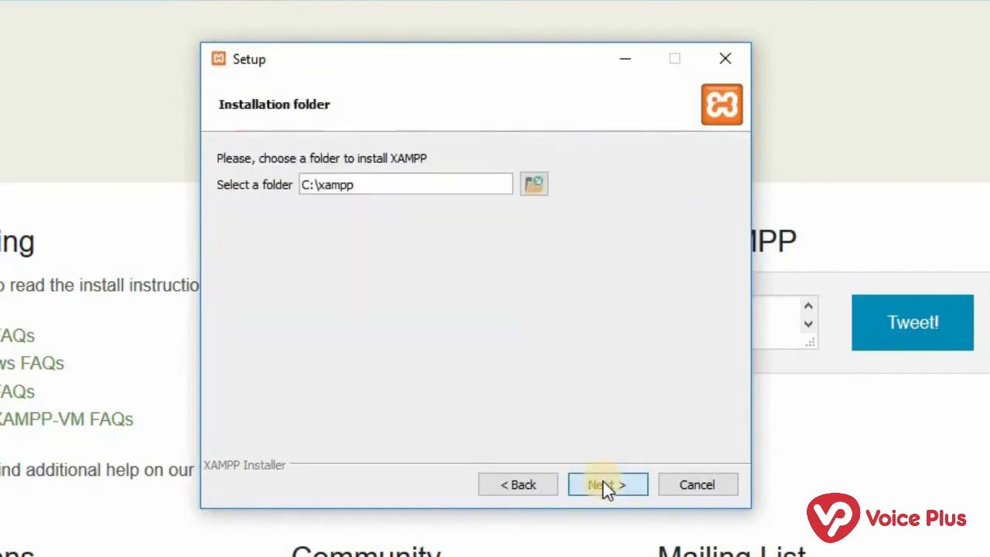
pyautogui.click(604, 480)
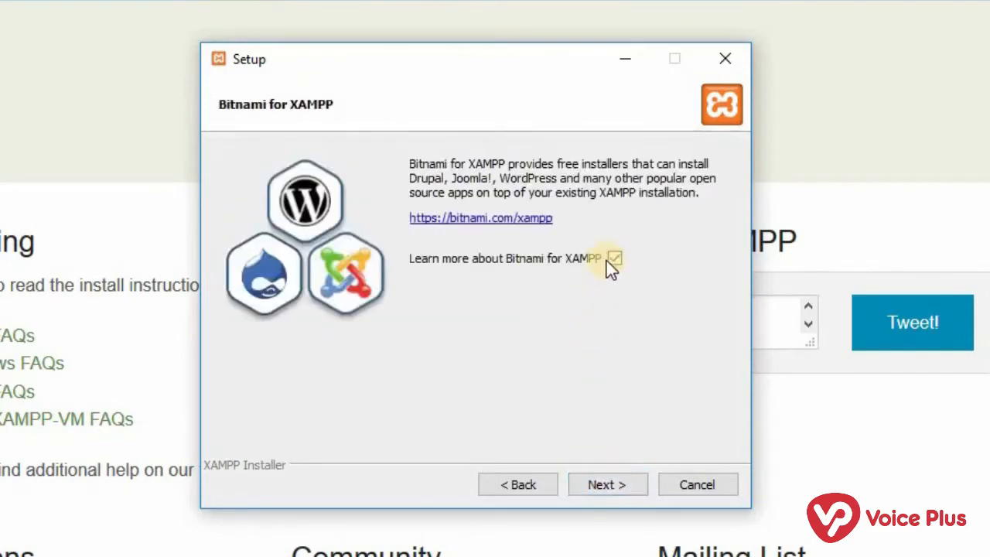
pyautogui.click(622, 486)
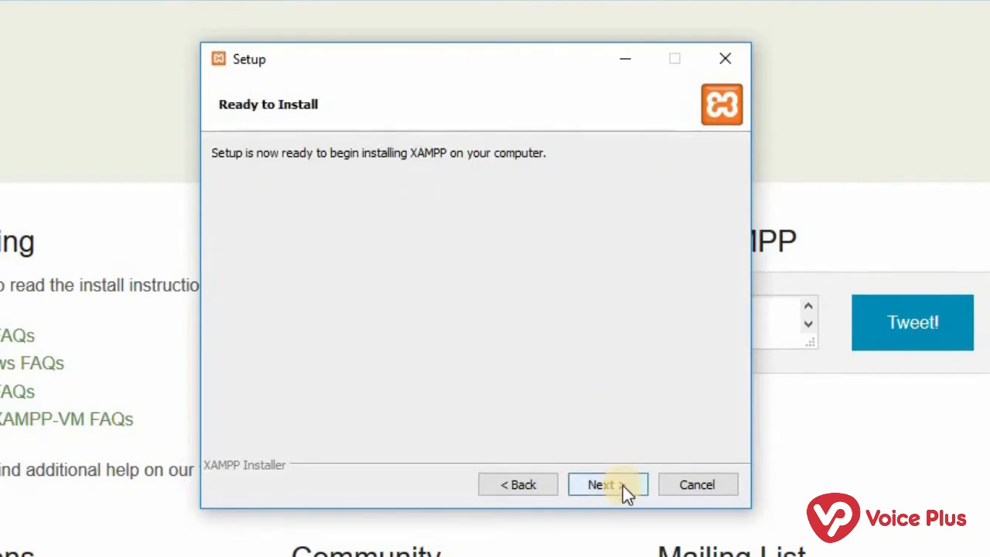
pyautogui.click(622, 486)
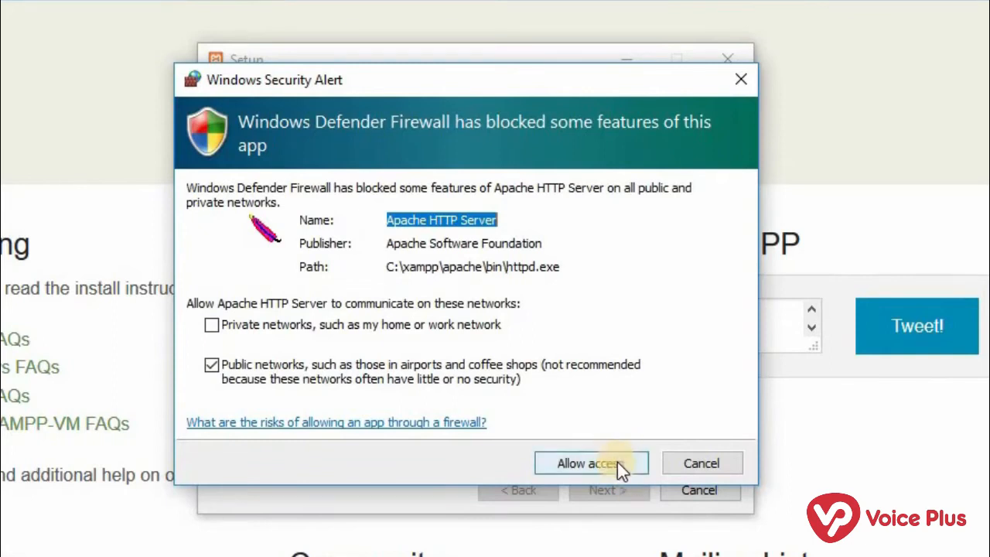
# - Complete the XAMPP setup, allowing Apache HTTP Server through the firewall and saving English as the Control Panel language
pyautogui.click(618, 462)
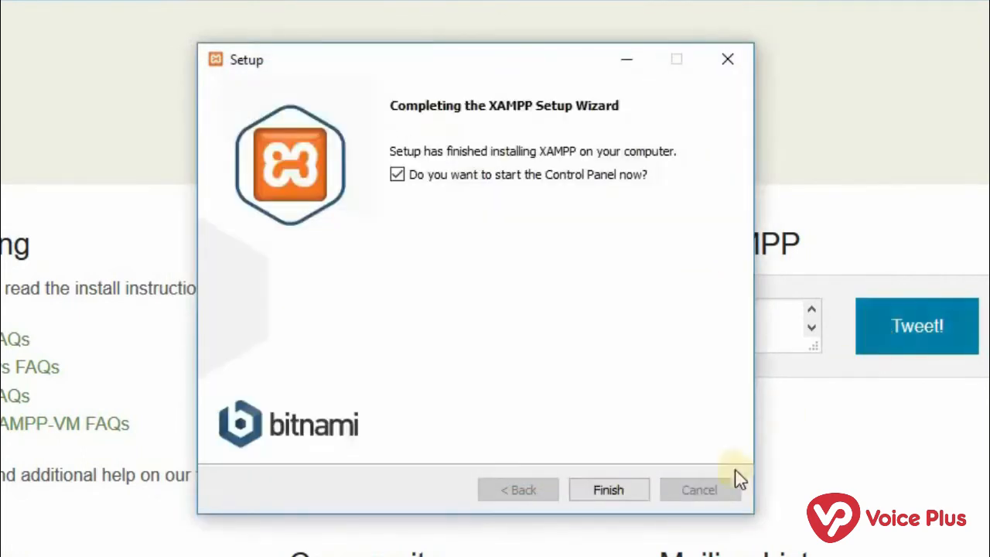
pyautogui.click(609, 495)
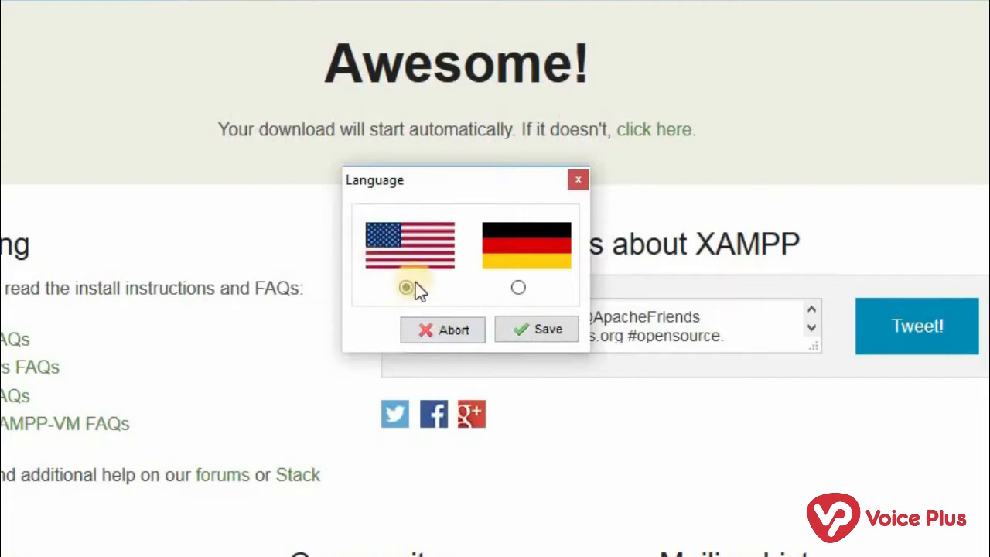
pyautogui.click(540, 332)
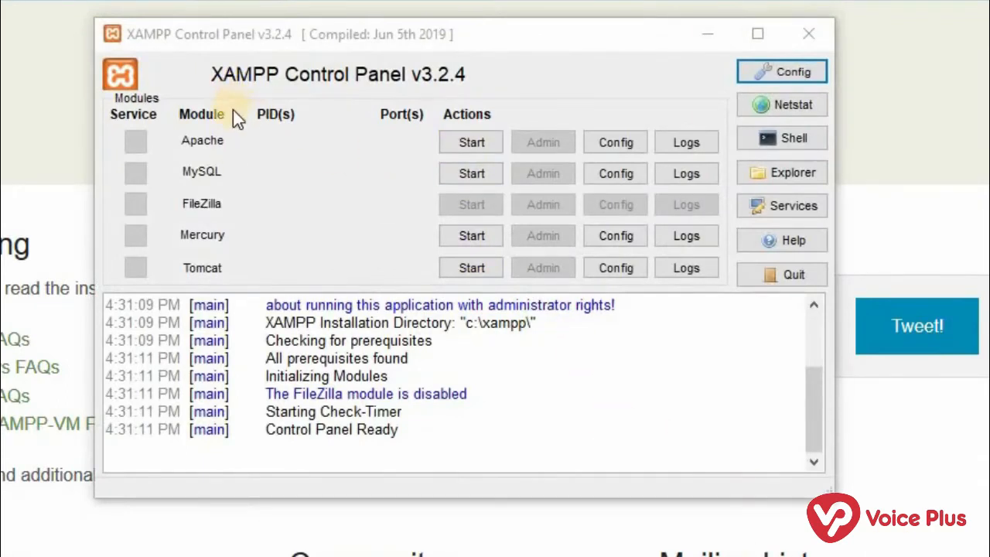
# - Configure the Control Panel to autostart Apache and MySQL and to start minimized, saving the settings
pyautogui.click(811, 71)
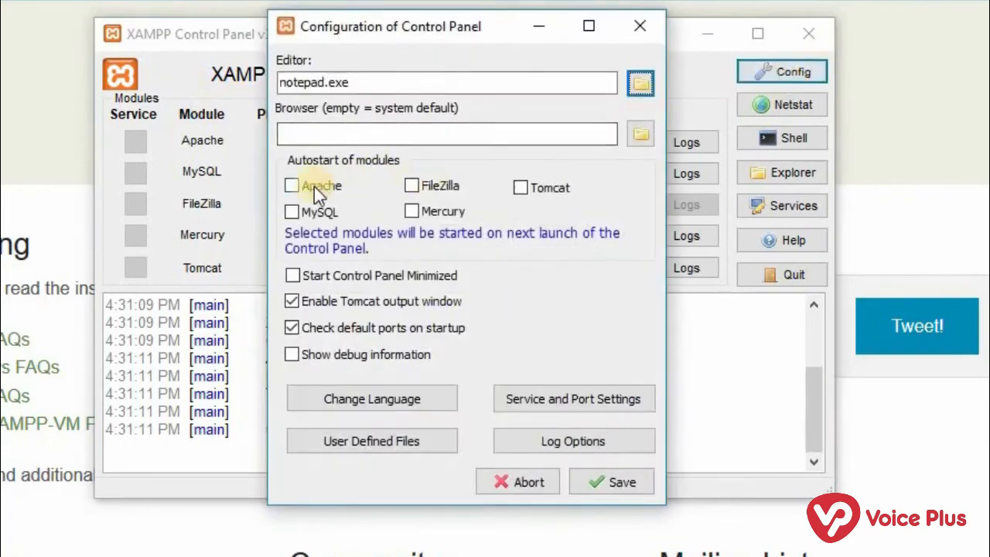
pyautogui.click(314, 186)
pyautogui.click(321, 211)
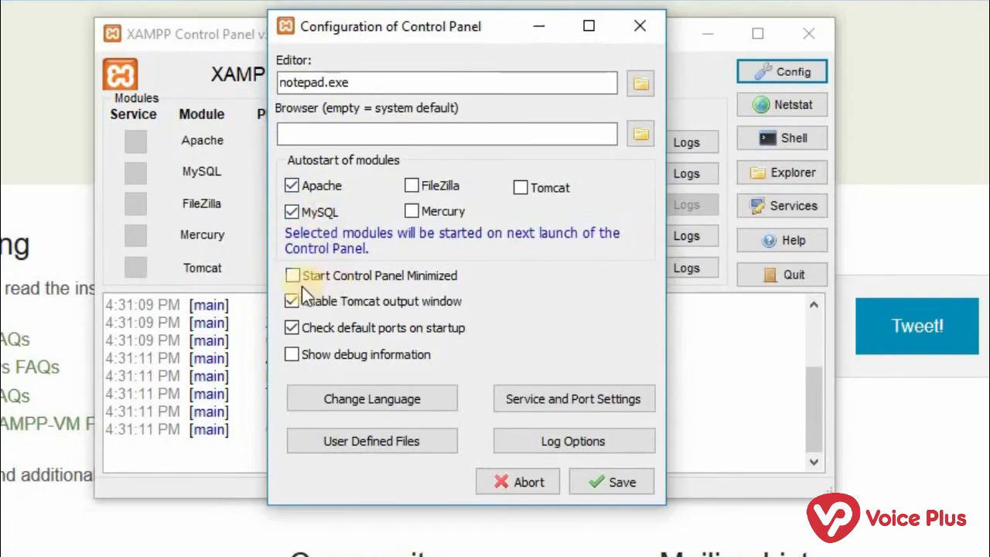
pyautogui.click(419, 278)
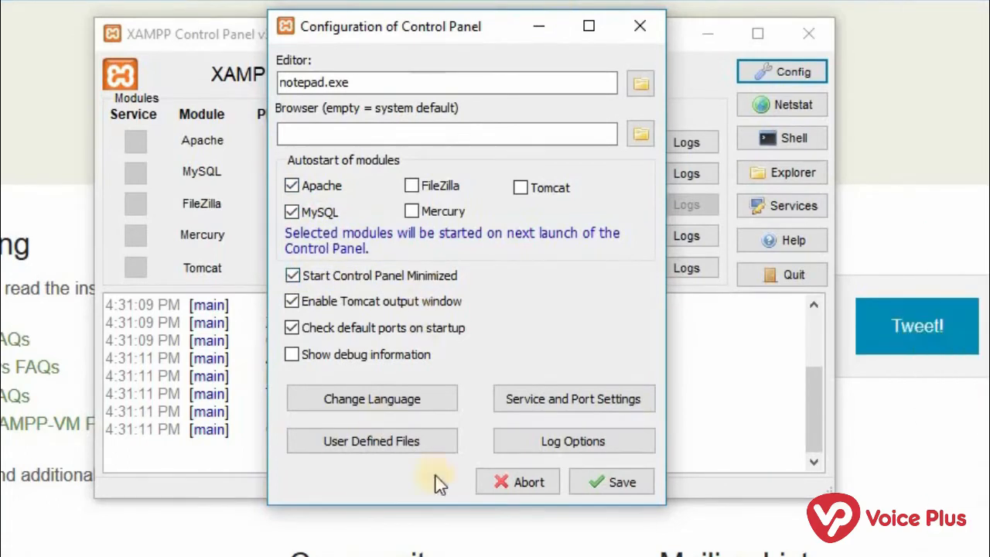
pyautogui.click(616, 487)
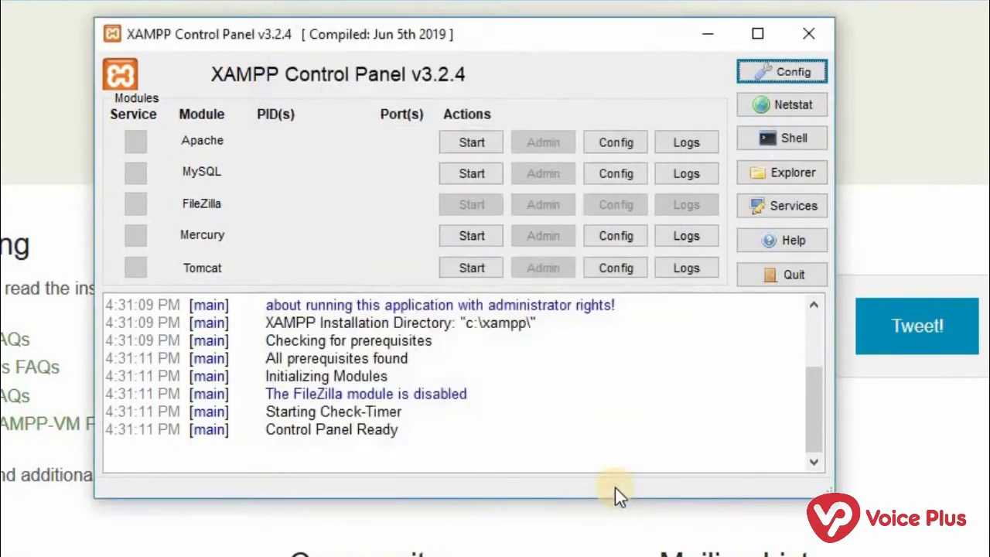
# - Start the Apache and MySQL modules and allow mysqld through the Windows firewall on public networks
pyautogui.click(458, 147)
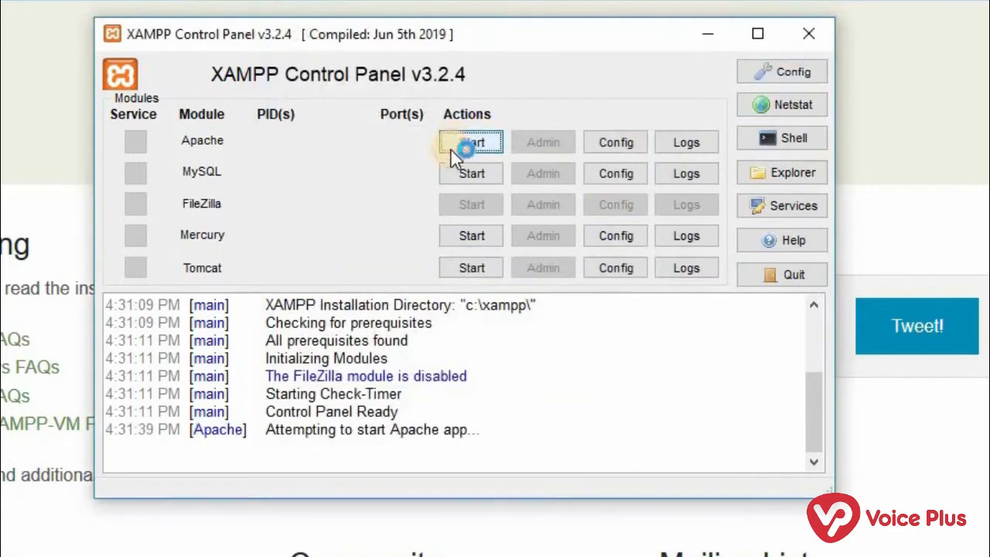
pyautogui.click(454, 175)
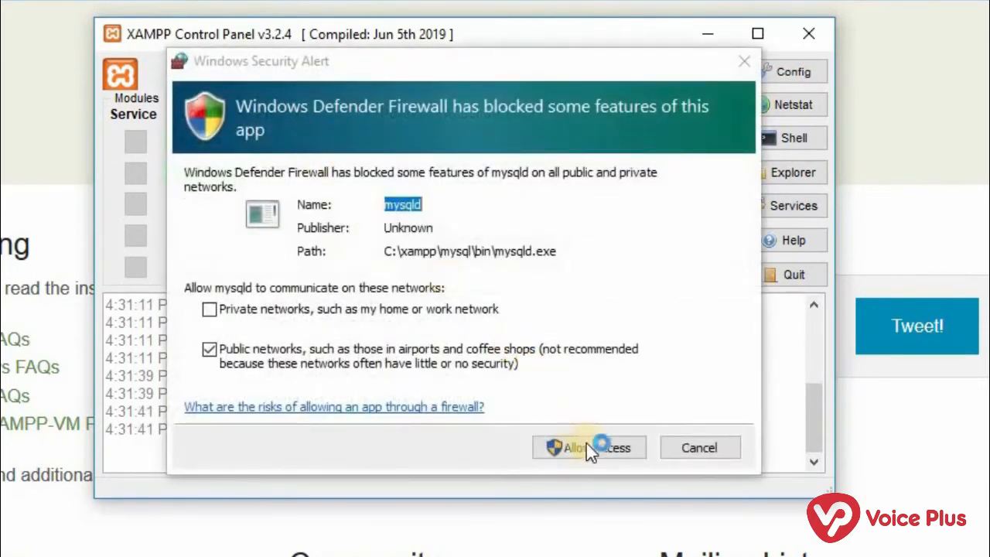
pyautogui.click(588, 445)
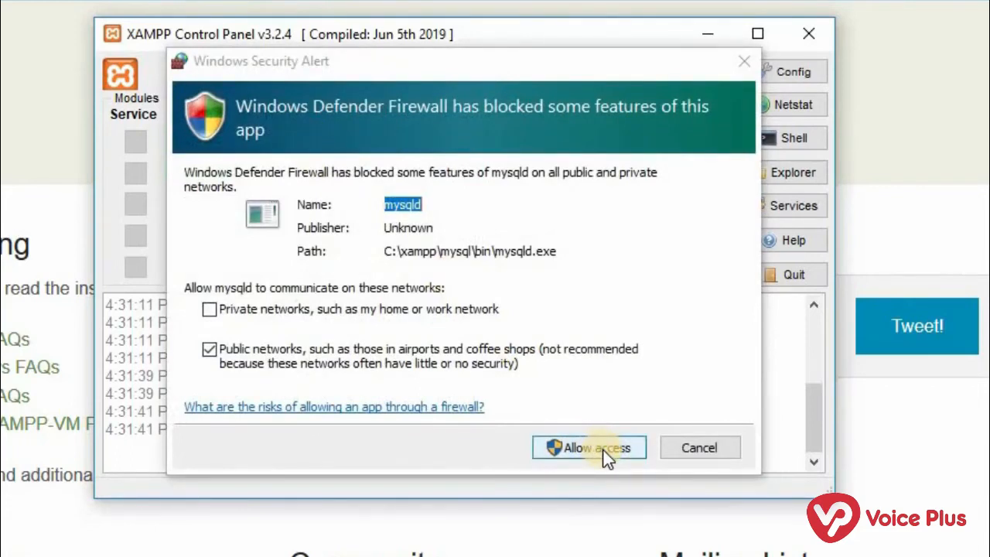
pyautogui.click(604, 448)
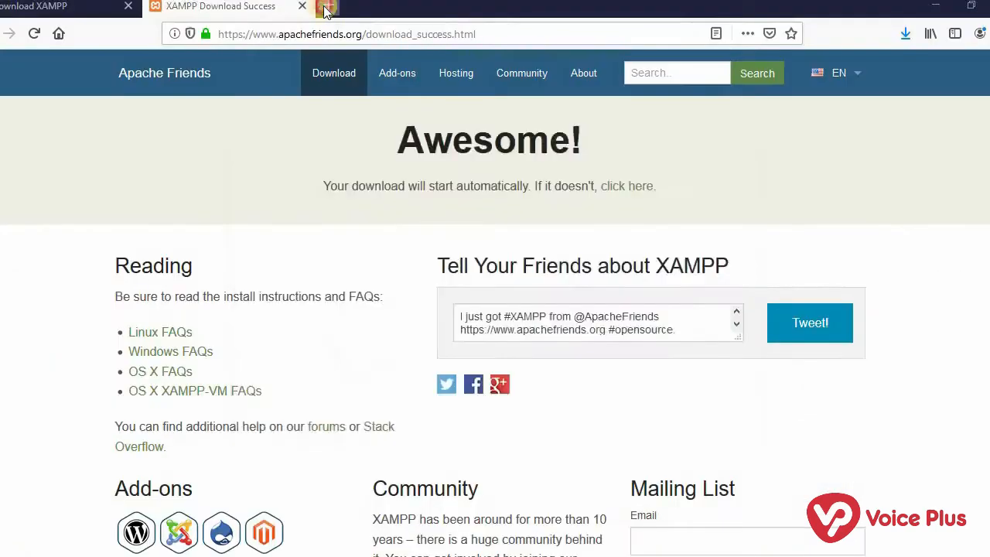
# - Visit wp.org in a new browser tab and download WordPress 5.2.2 as a zip file
pyautogui.click(321, 6)
pyautogui.write('WP.ORG')
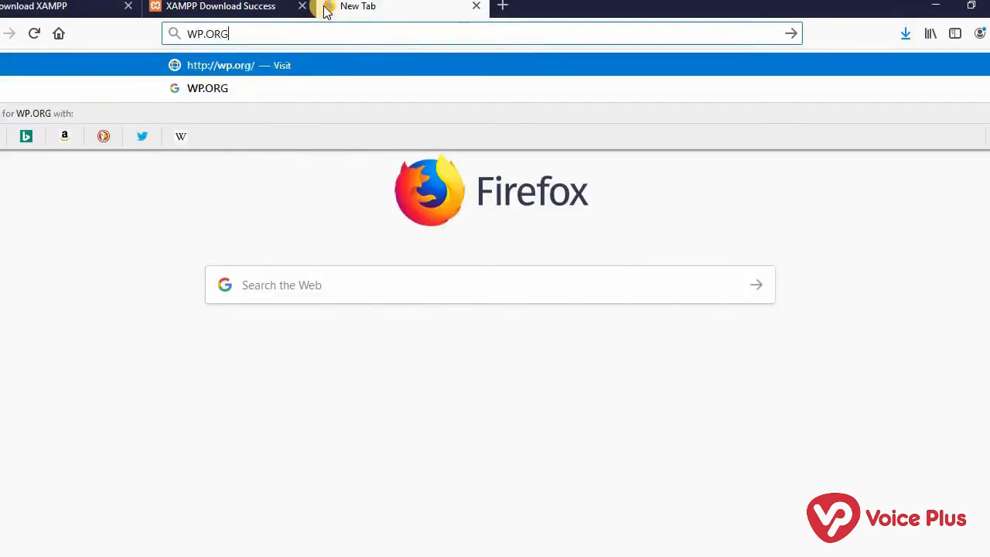
pyautogui.press('Return')
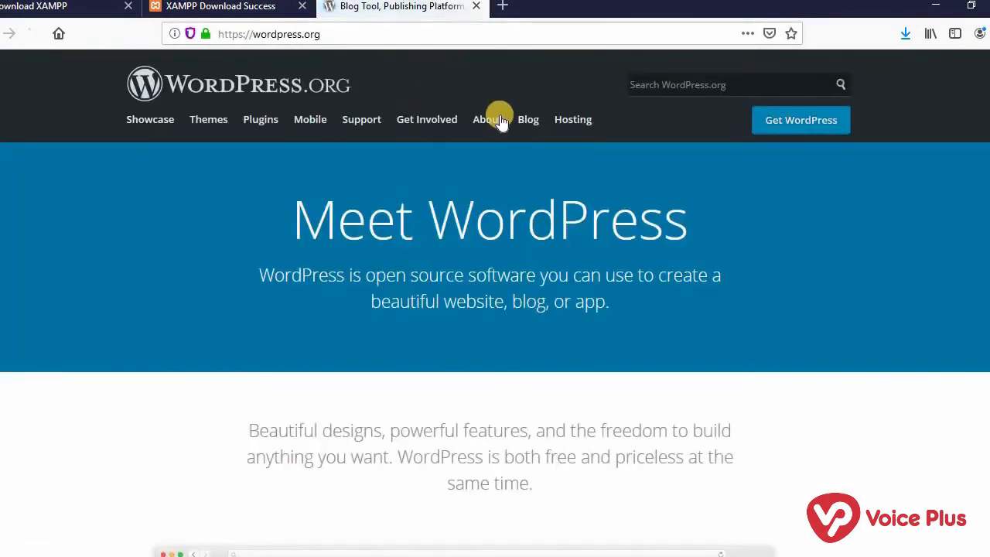
pyautogui.click(770, 132)
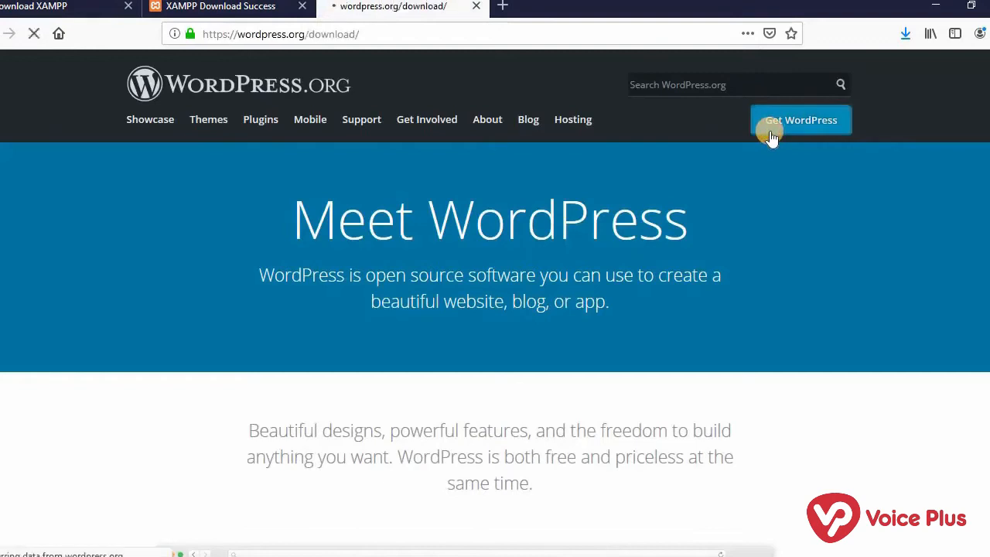
pyautogui.scroll(-3, 576, 220)
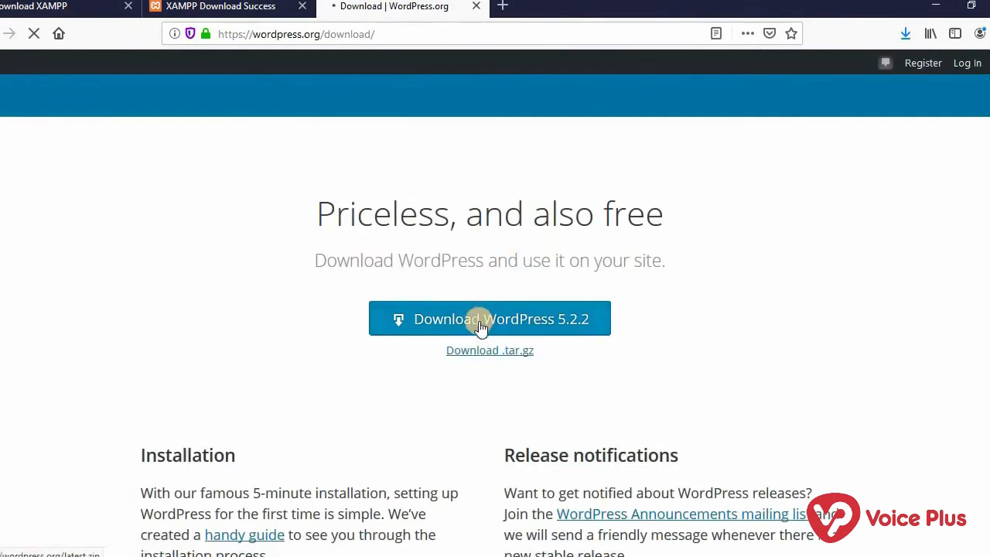
pyautogui.click(480, 326)
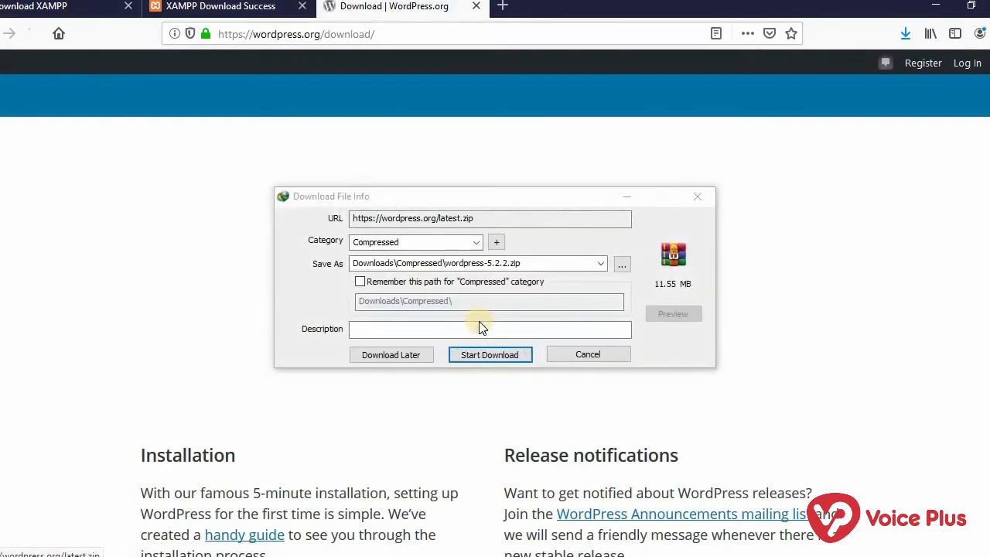
pyautogui.click(493, 354)
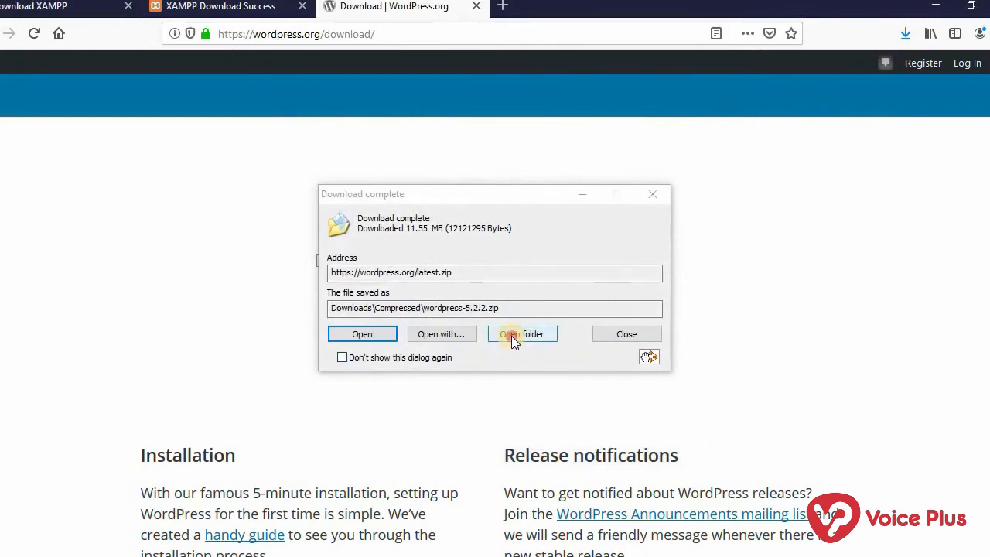
# - Open the download's folder and browse to C:\xampp\htdocs
pyautogui.click(511, 336)
pyautogui.click(192, 402)
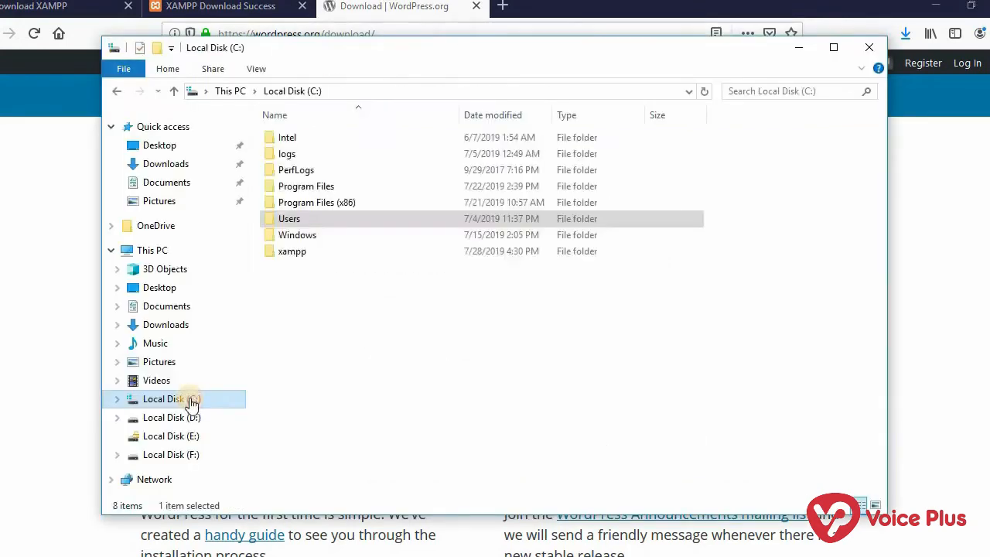
pyautogui.doubleClick(338, 253)
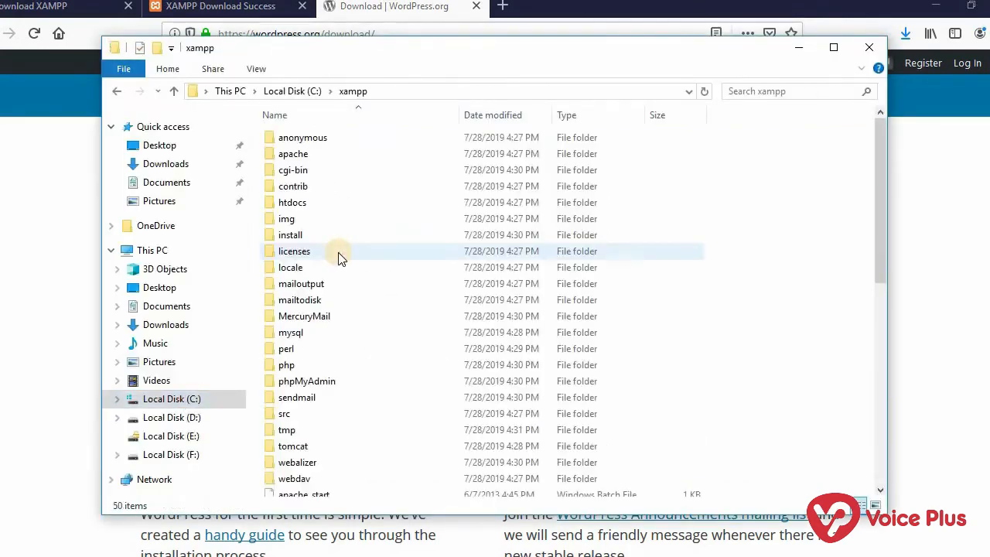
pyautogui.click(358, 208)
pyautogui.doubleClick(358, 208)
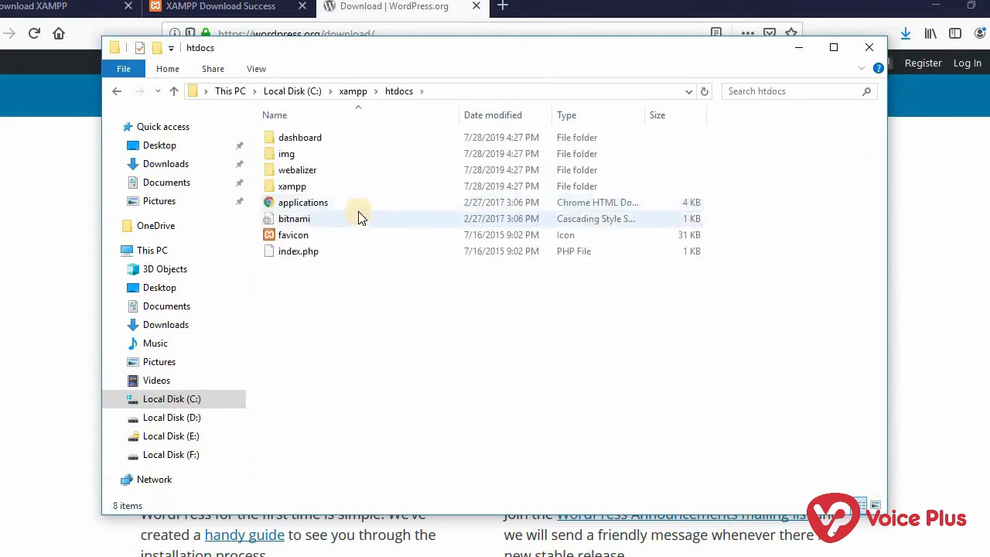
# - Create a new folder named wp inside htdocs
pyautogui.rightClick(372, 332)
pyautogui.moveTo(464, 517)
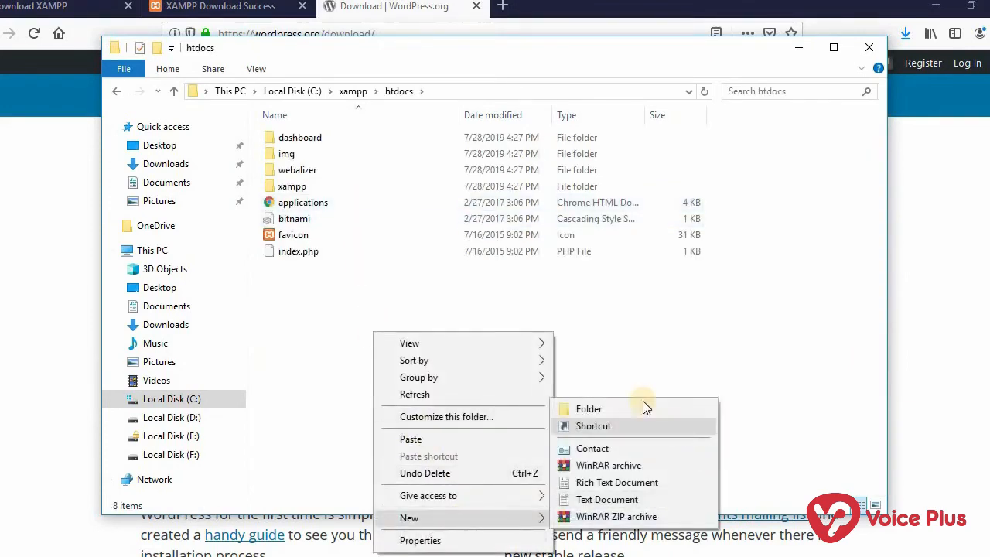
pyautogui.click(643, 403)
pyautogui.write('wp')
pyautogui.press('Return')
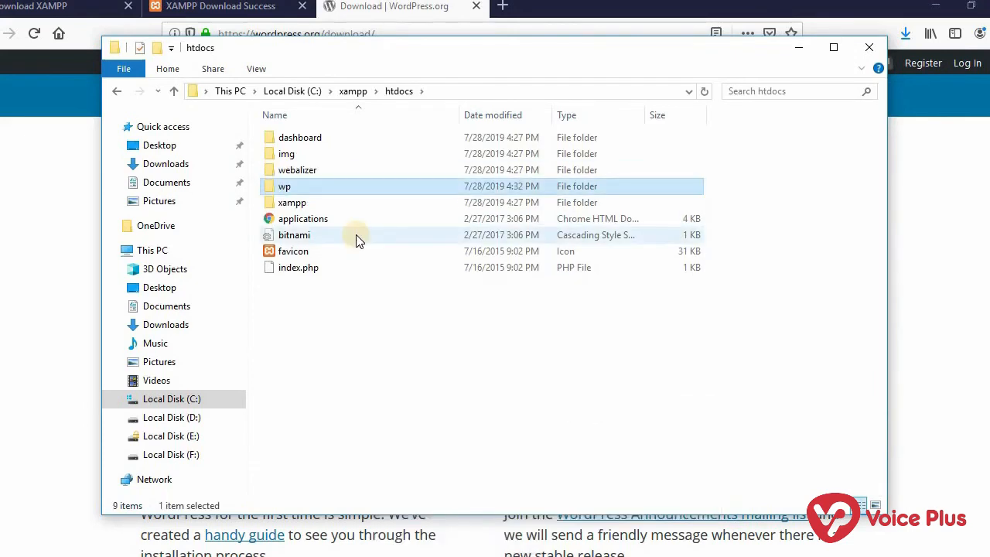
# - Paste the copied WordPress files into the wp folder
pyautogui.doubleClick(319, 191)
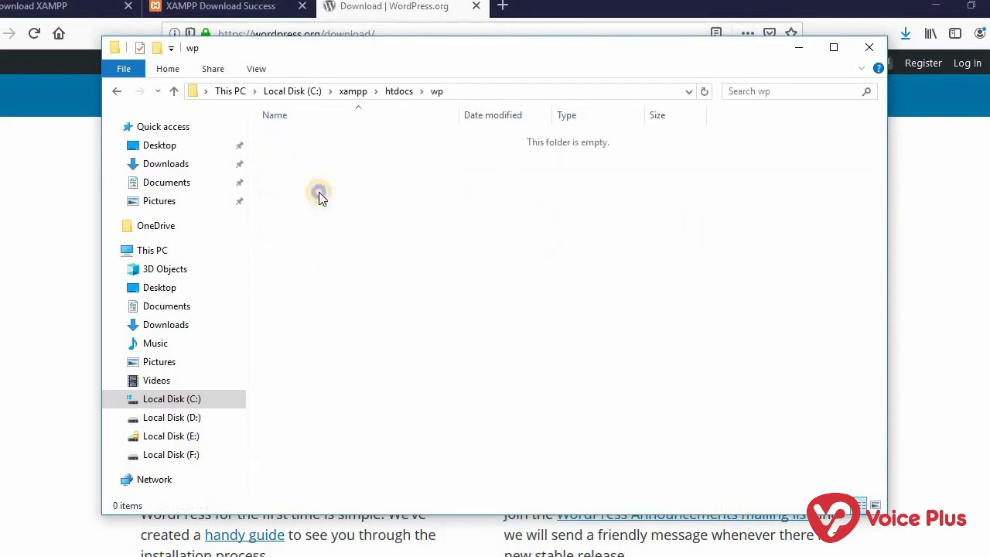
pyautogui.rightClick(320, 194)
pyautogui.click(352, 298)
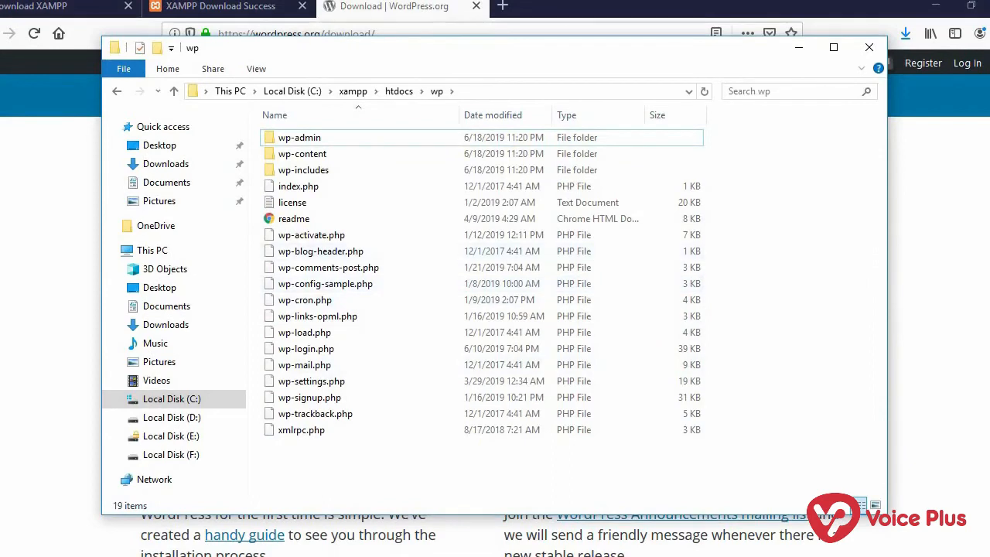
# - Load localhost in the browser and open the database management page of phpMyAdmin
pyautogui.click(42, 219)
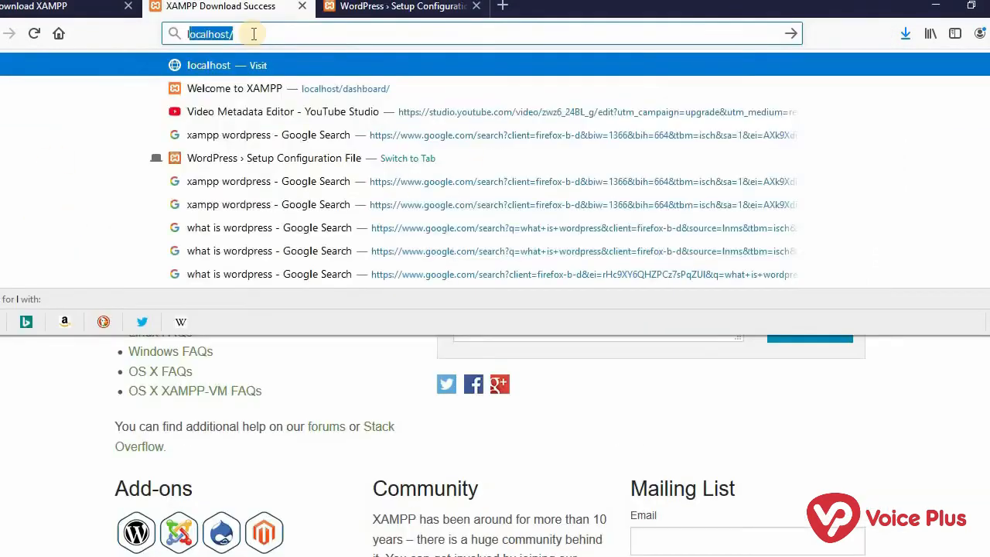
pyautogui.write('ocalhost/')
pyautogui.press('Return')
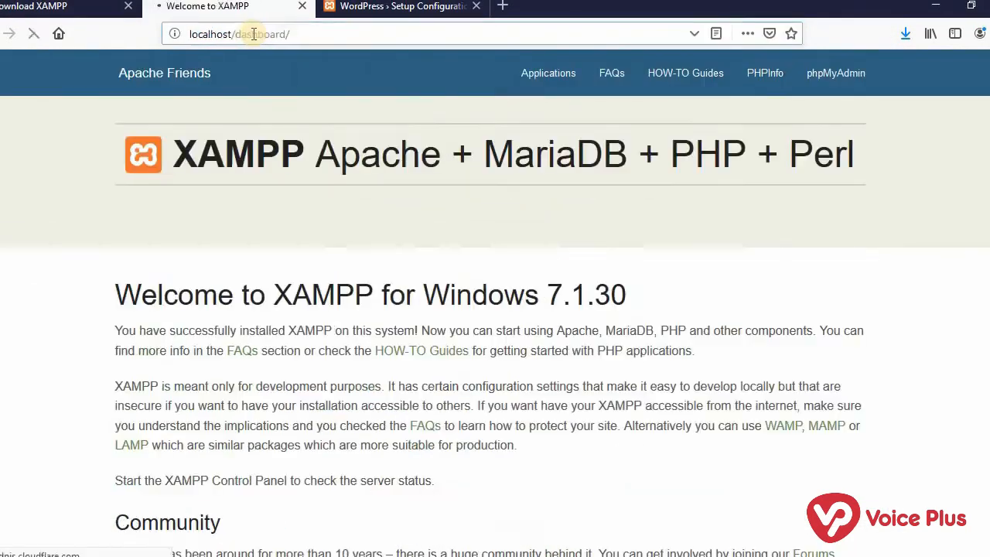
pyautogui.click(818, 65)
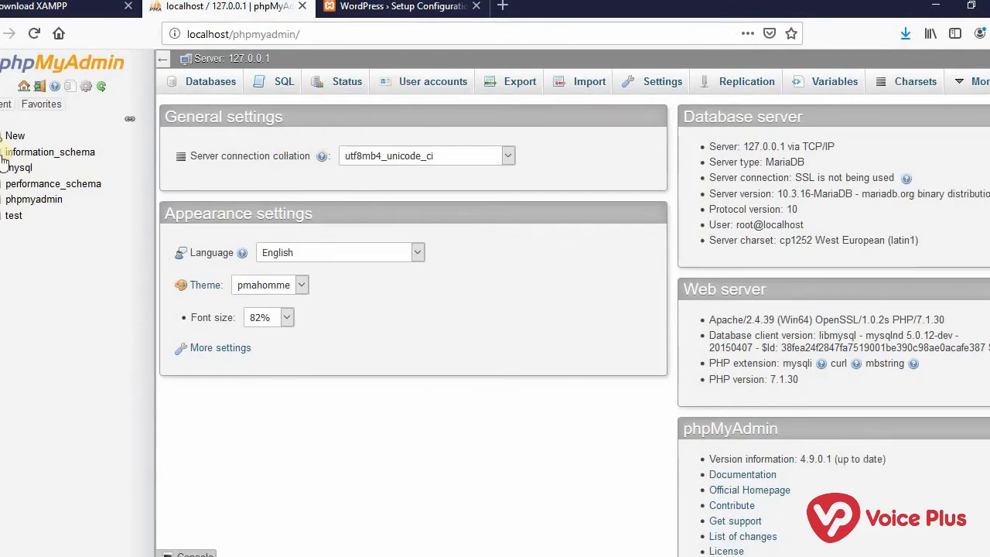
pyautogui.click(218, 86)
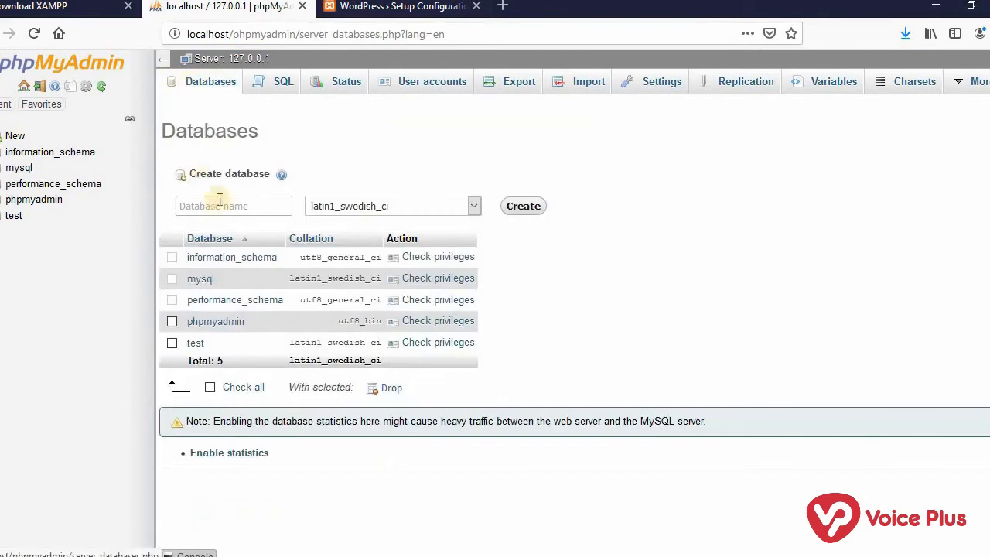
# - Create a new database named wp in phpMyAdmin
pyautogui.click(220, 206)
pyautogui.write('wp')
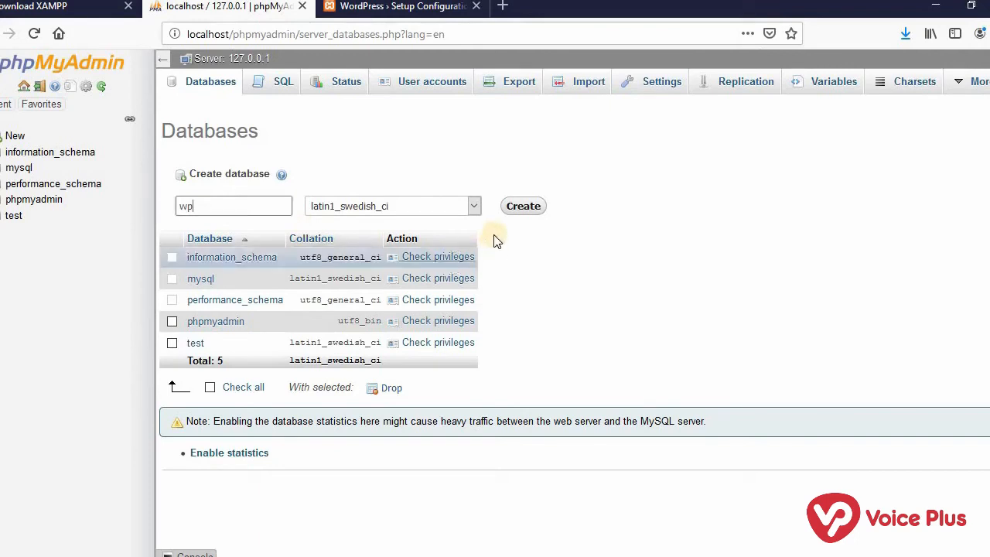
pyautogui.click(531, 212)
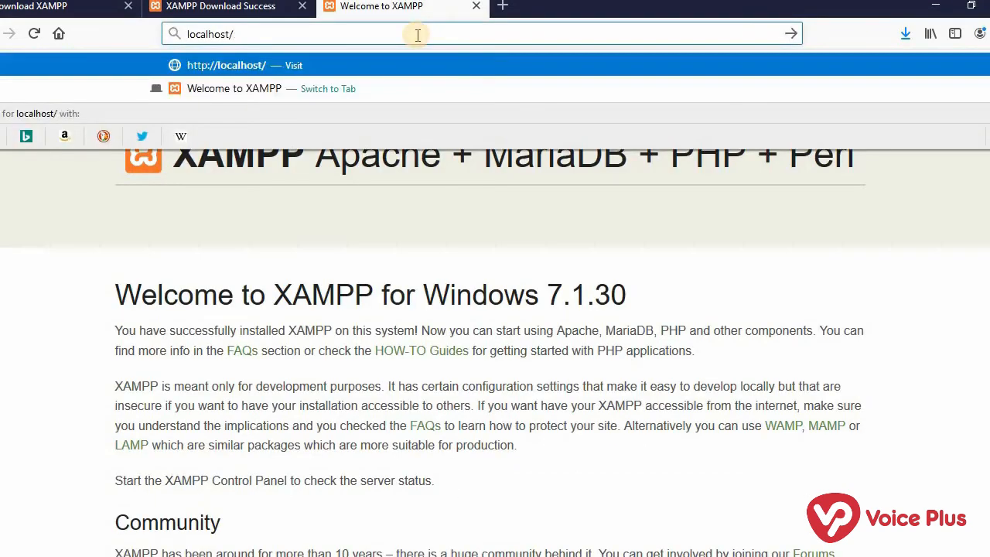
# - Load localhost/wp and continue the WordPress setup in English (United States) to the database connection form
pyautogui.write('wp')
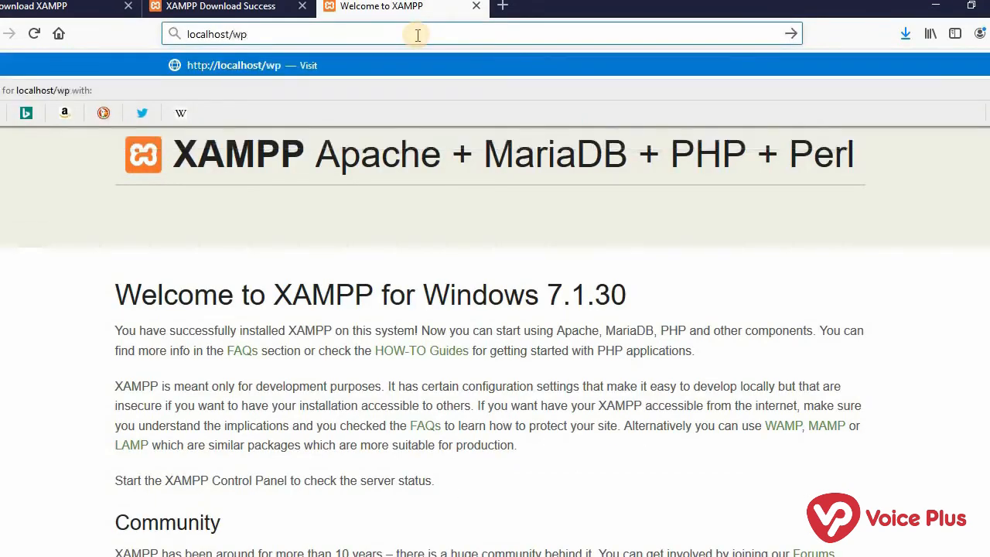
pyautogui.press('Return')
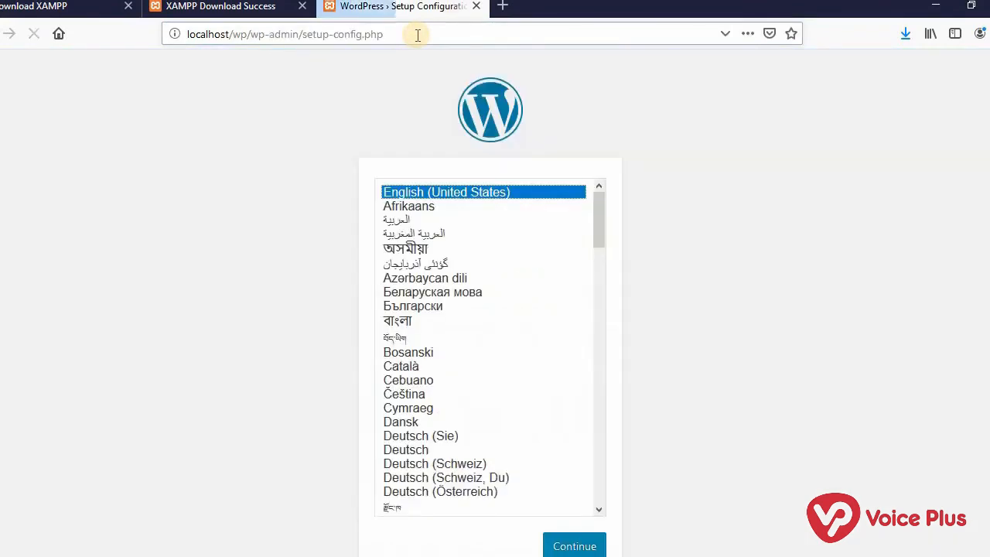
pyautogui.click(592, 547)
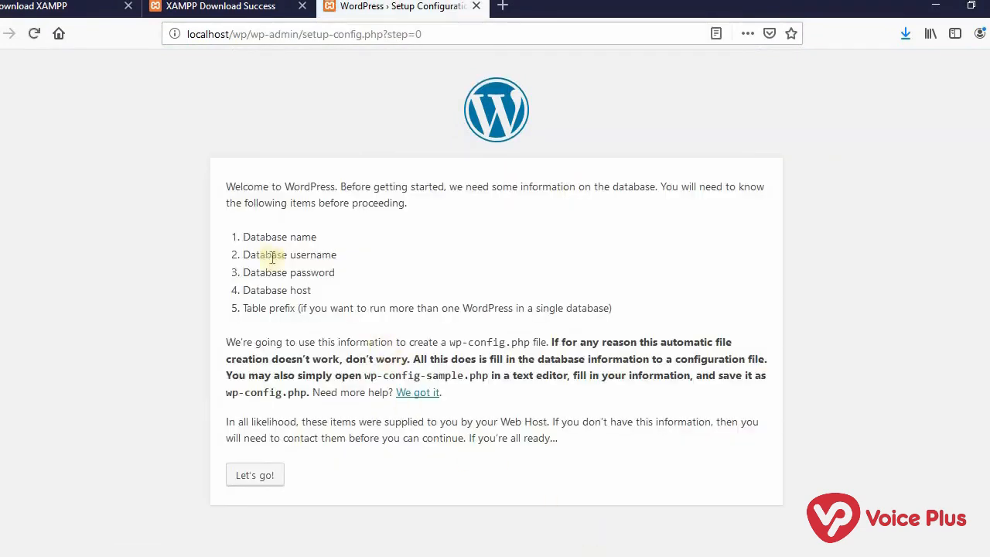
pyautogui.click(262, 478)
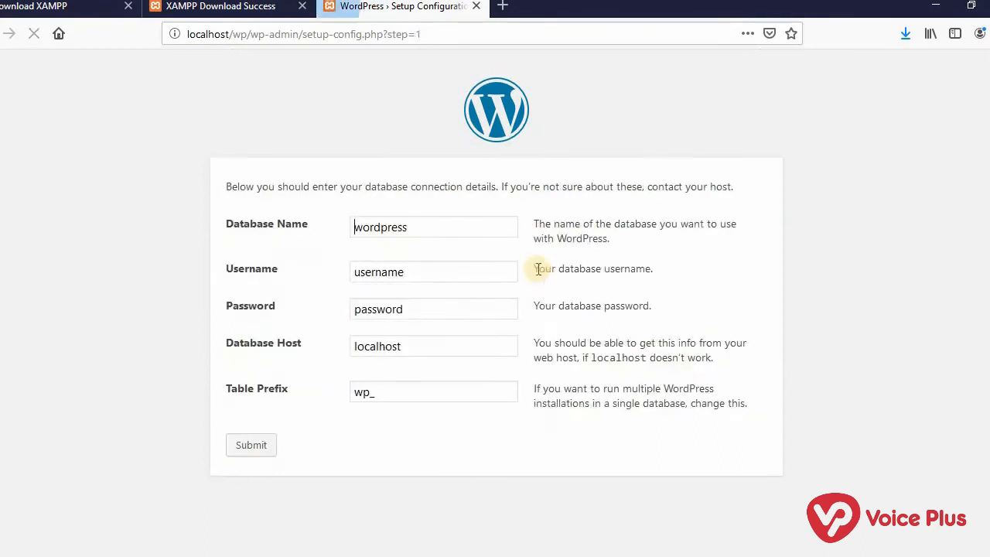
# - Submit the connection details with database name wp, username root and an empty password, and run the WordPress installation
pyautogui.doubleClick(408, 226)
pyautogui.write('wp')
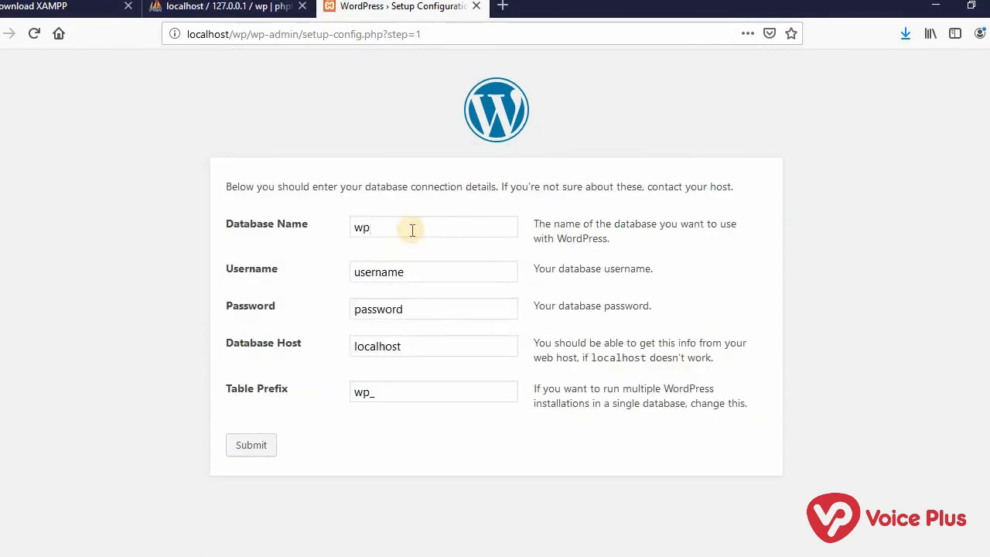
pyautogui.press('Tab')
pyautogui.press('BackSpace')
pyautogui.press('Tab')
pyautogui.press('BackSpace')
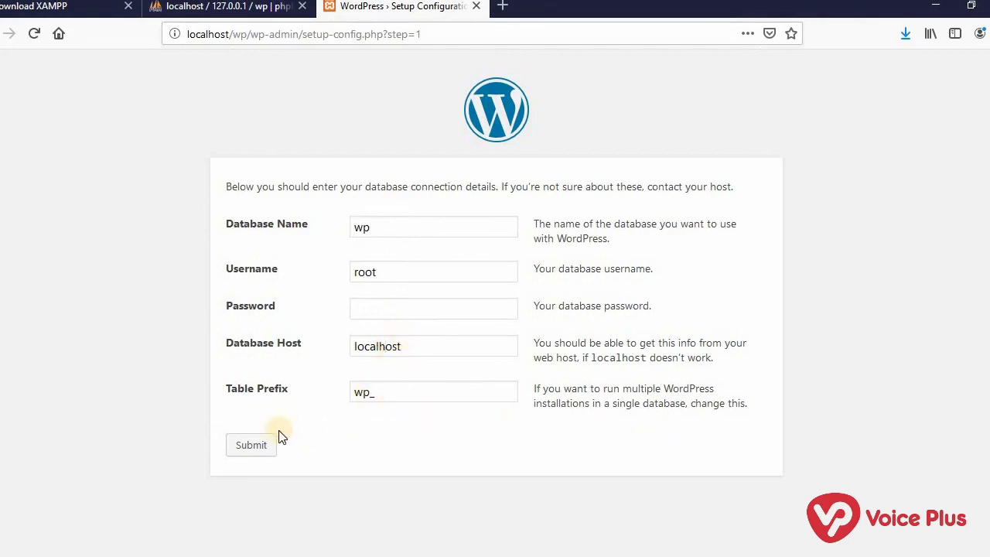
pyautogui.click(251, 445)
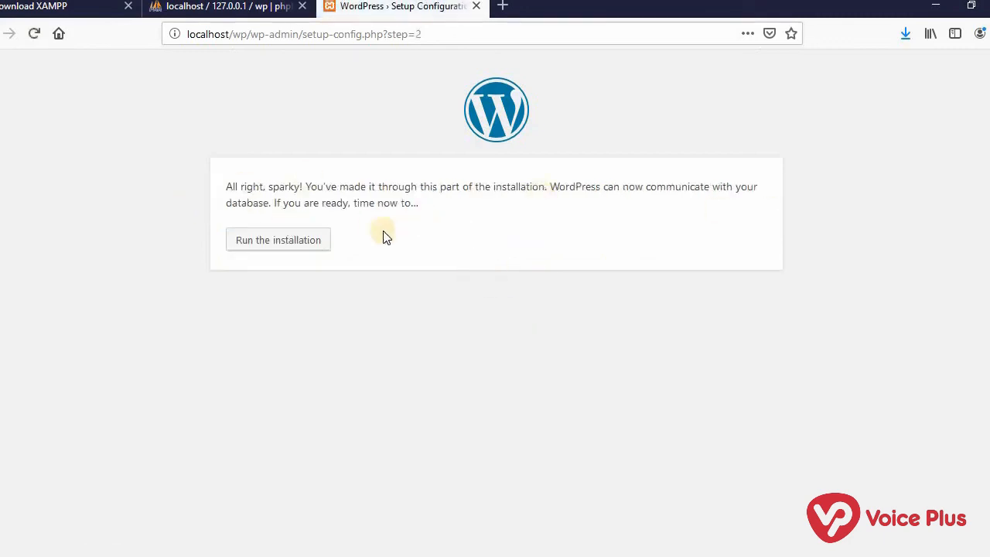
pyautogui.click(297, 249)
pyautogui.click(297, 249)
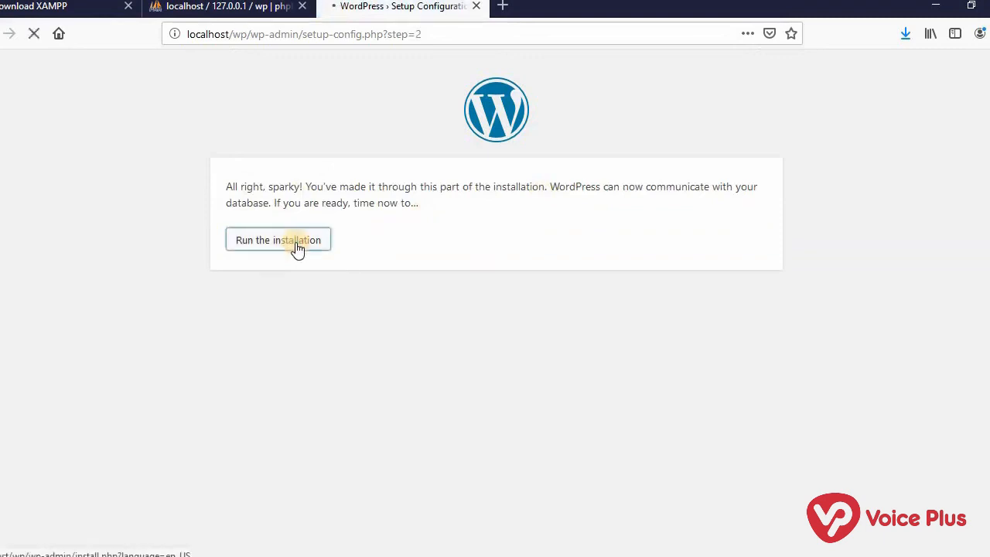